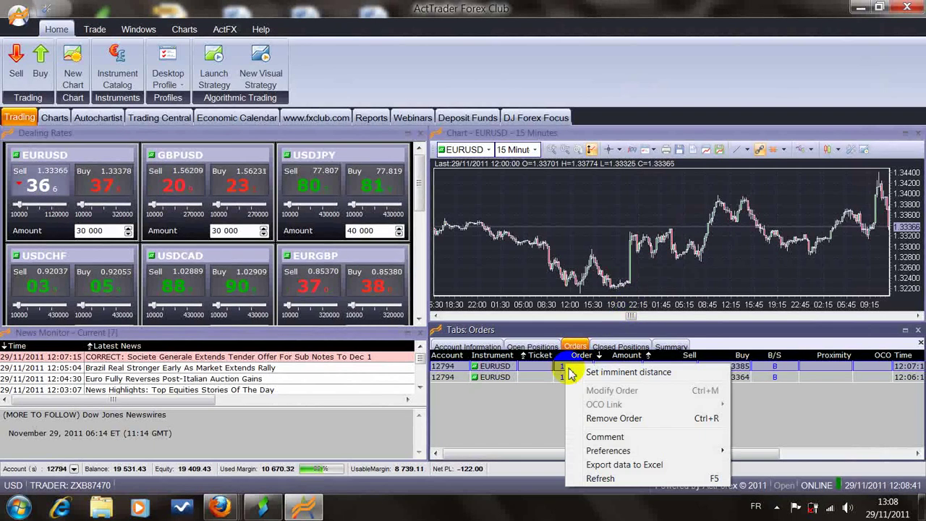
Close the context menu and exception dialog, then spin the EURUSD amount from 30 000 to 200 000.
click(598, 424)
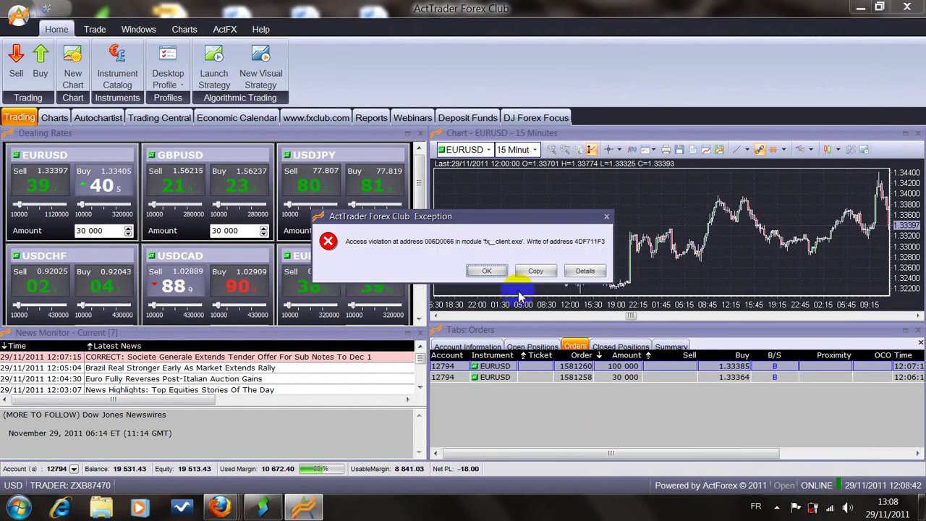
click(485, 271)
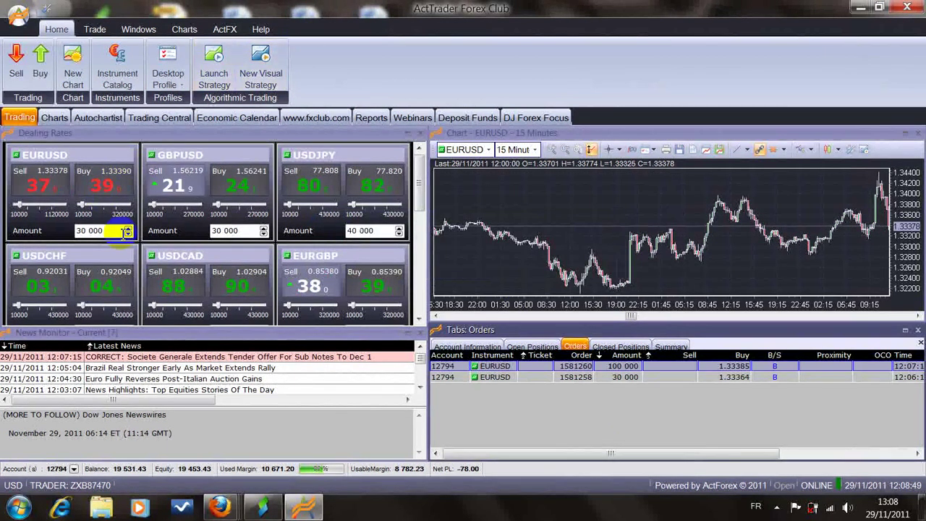
click(128, 228)
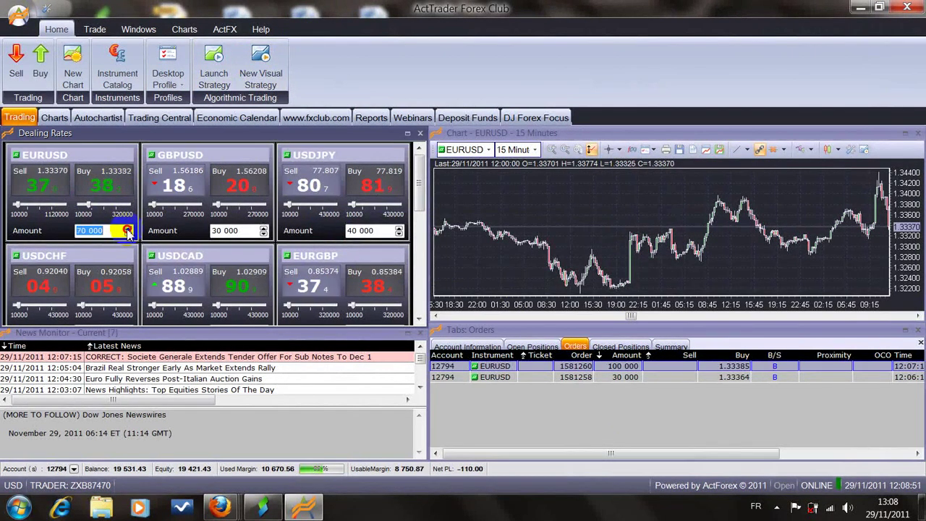
click(128, 227)
click(128, 227)
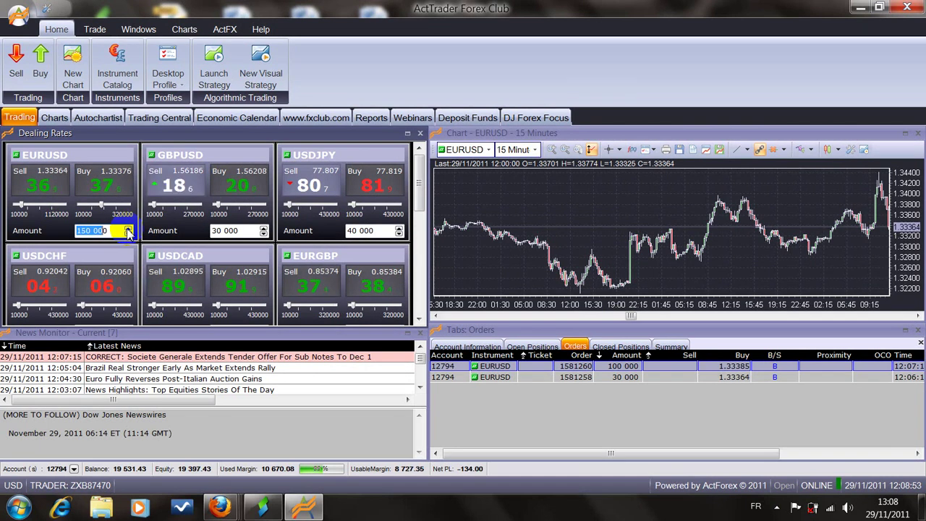
click(128, 227)
click(128, 227)
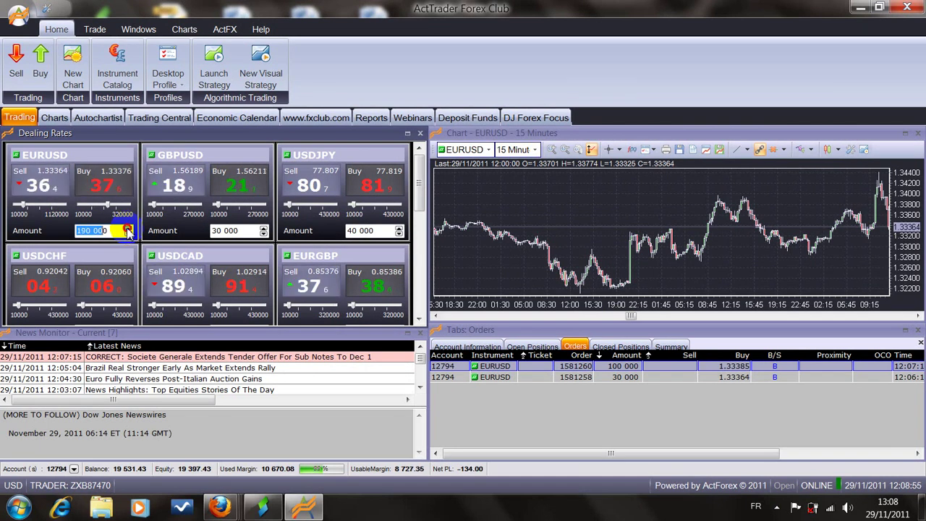
click(370, 68)
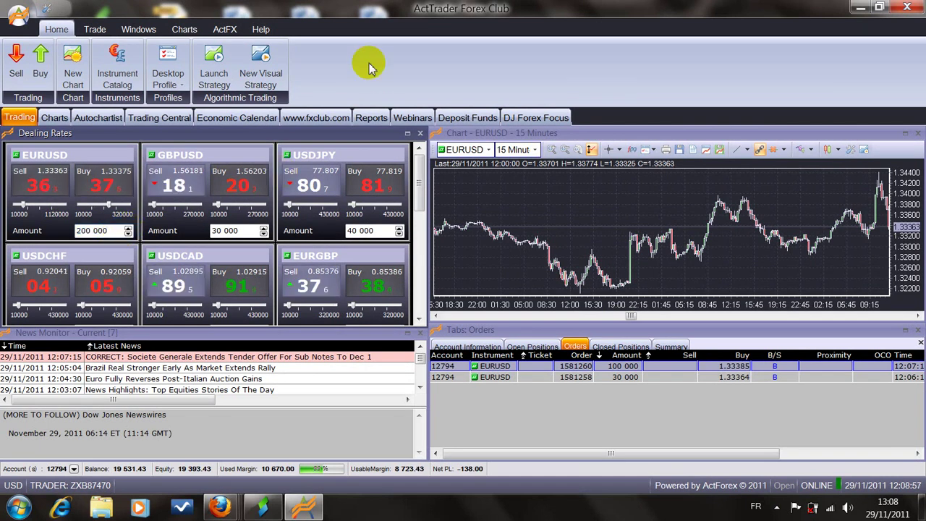
click(589, 377)
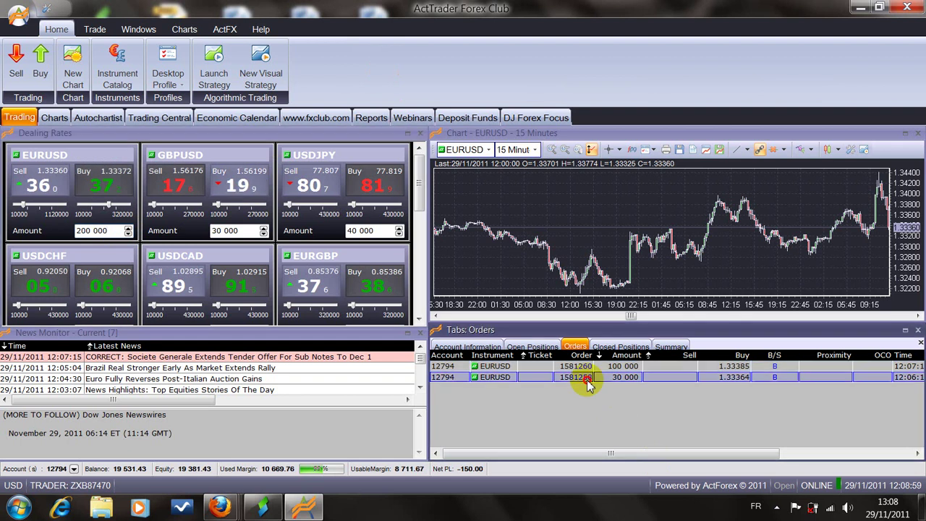
right_click(589, 377)
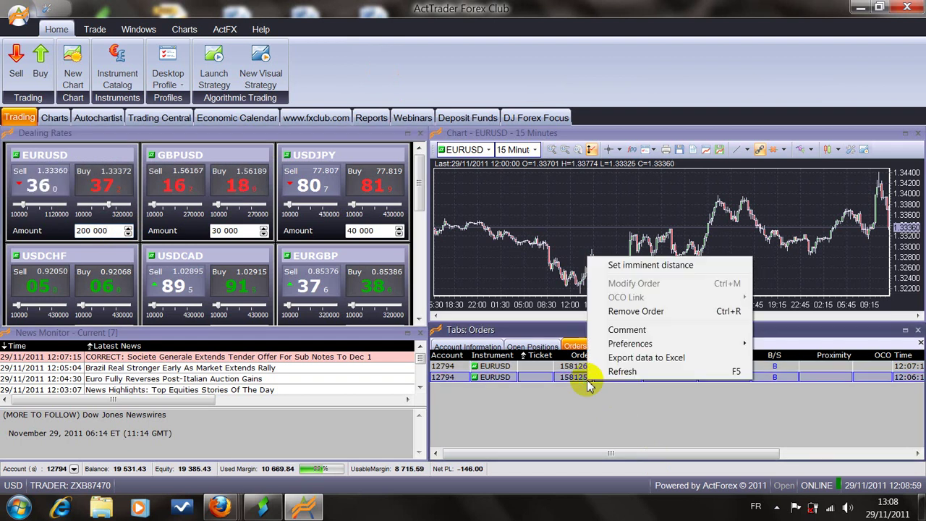
click(634, 311)
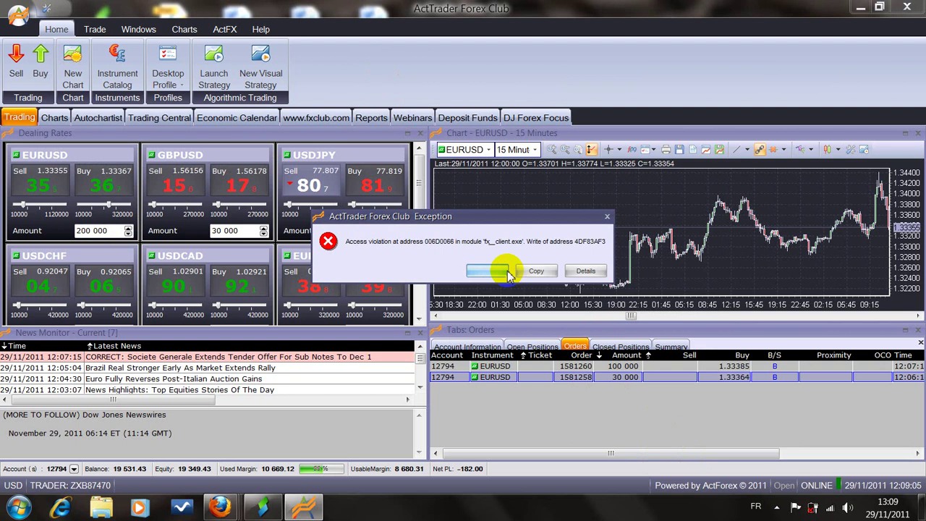
click(509, 272)
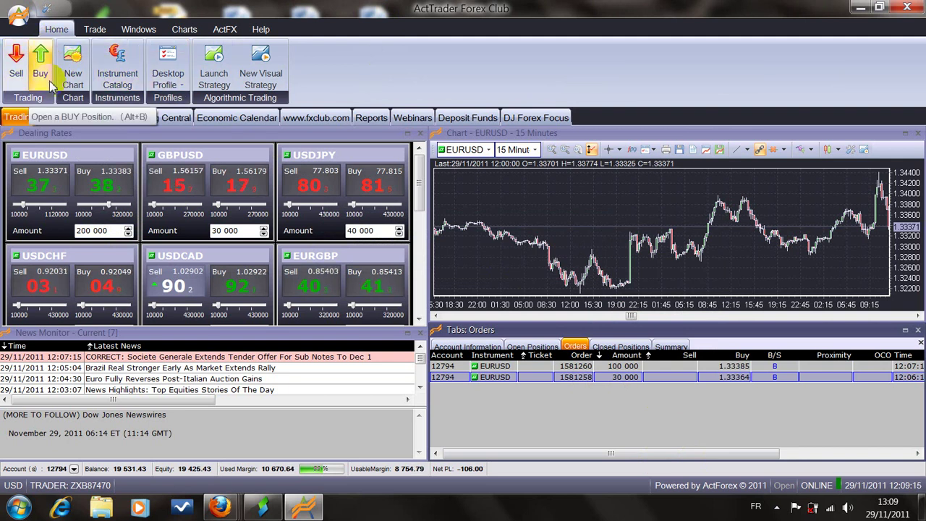
Submit an Entry Sell Entry Limit order for 300 000 EURUSD at 1.33478.
click(94, 29)
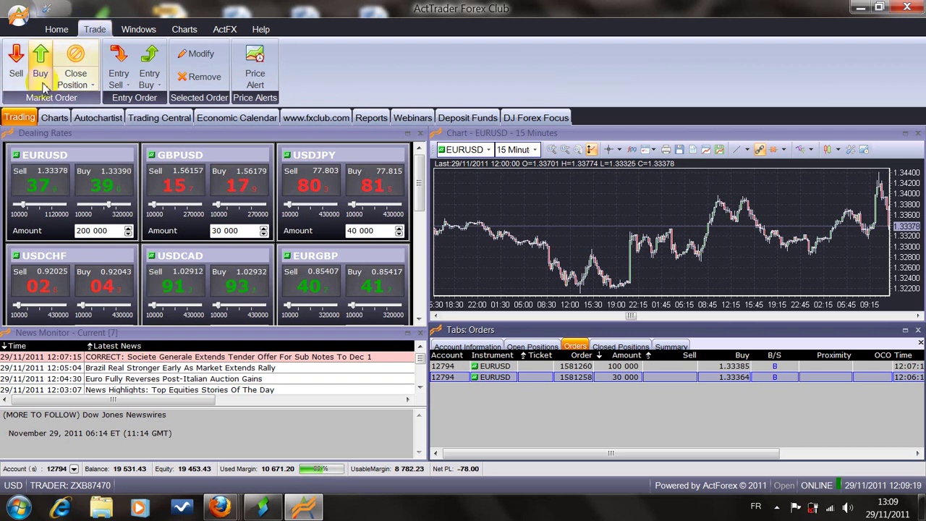
click(123, 85)
click(146, 117)
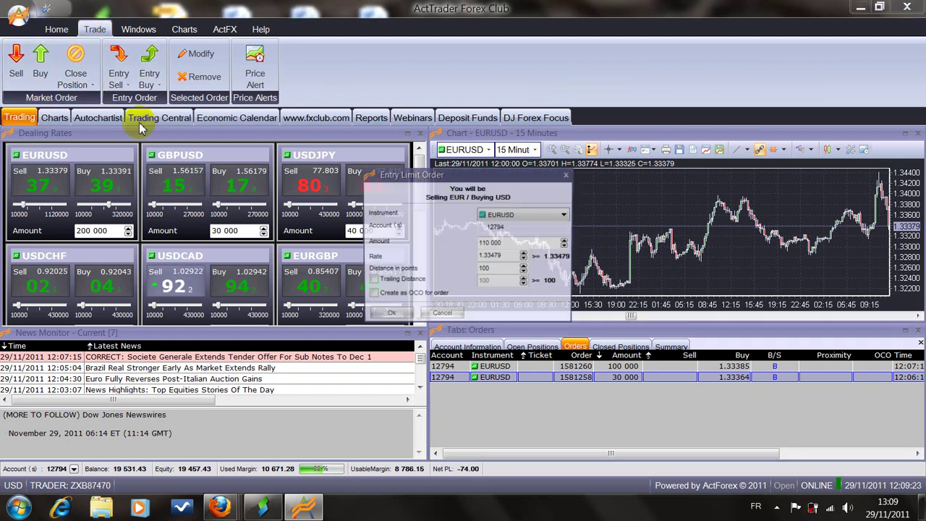
double_click(486, 243)
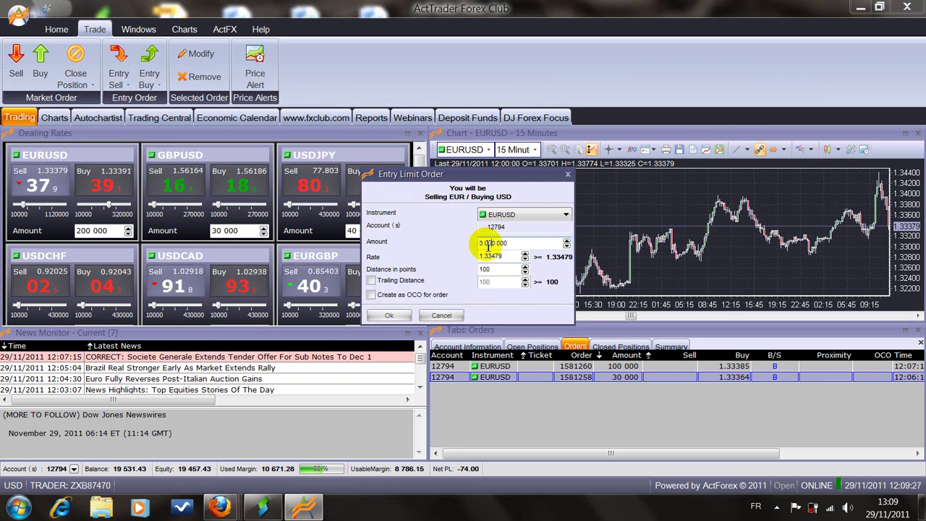
text(30)
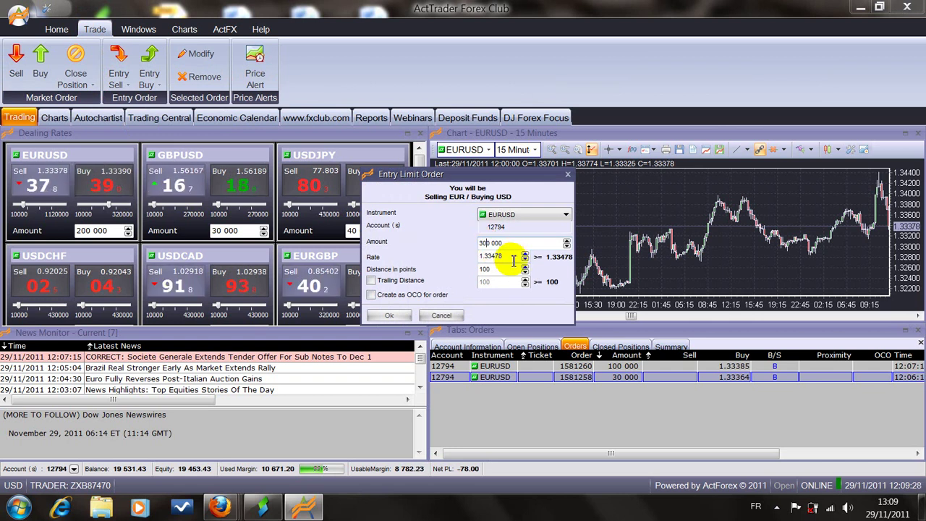
click(389, 314)
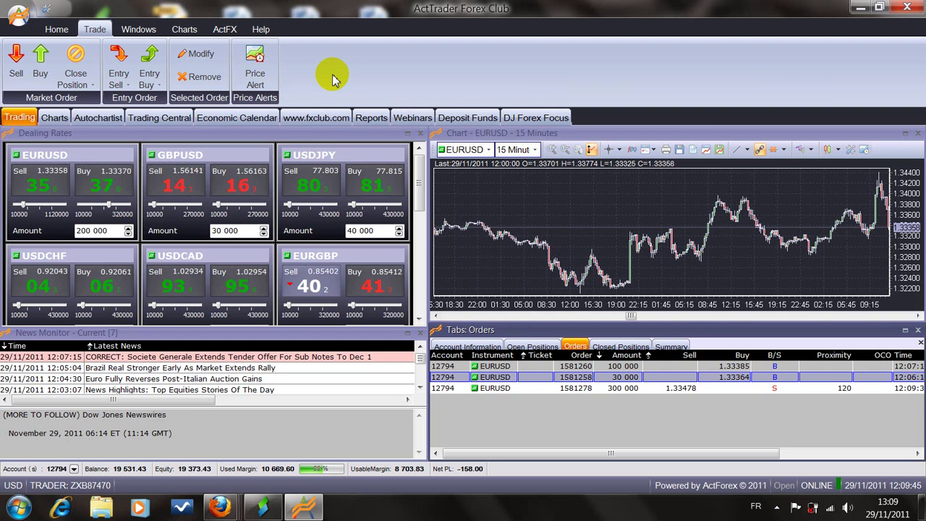
click(553, 389)
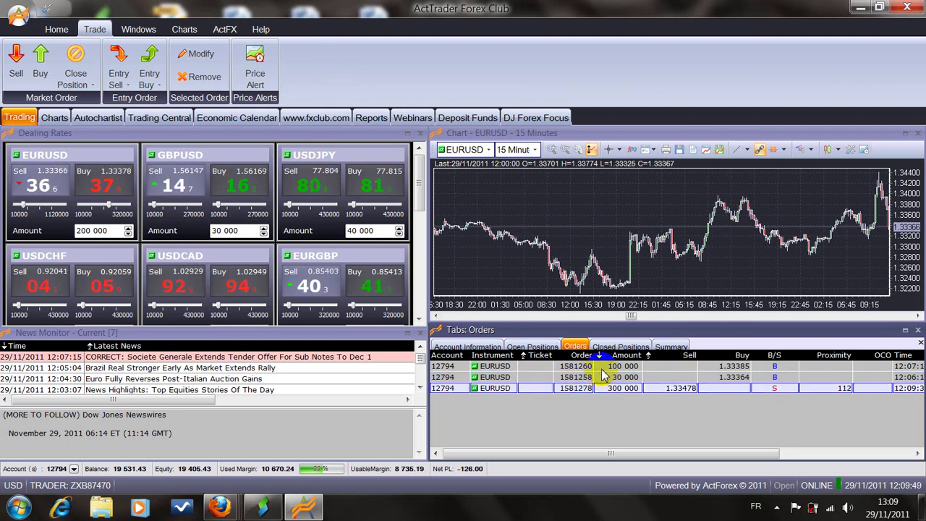
right_click(600, 366)
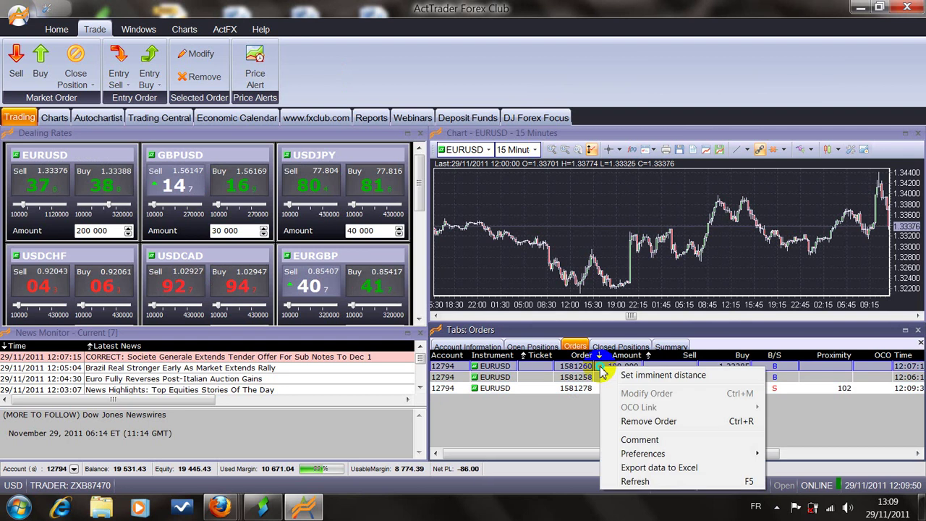
click(636, 422)
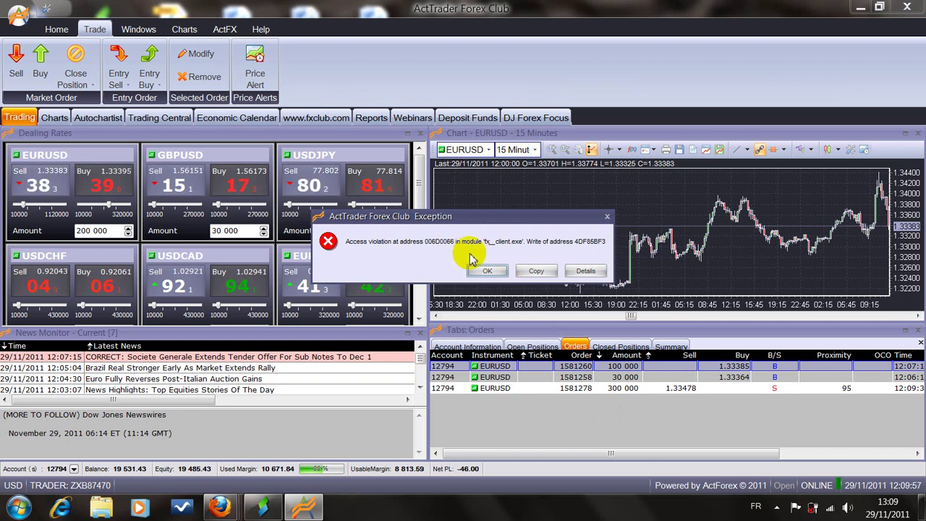
click(486, 270)
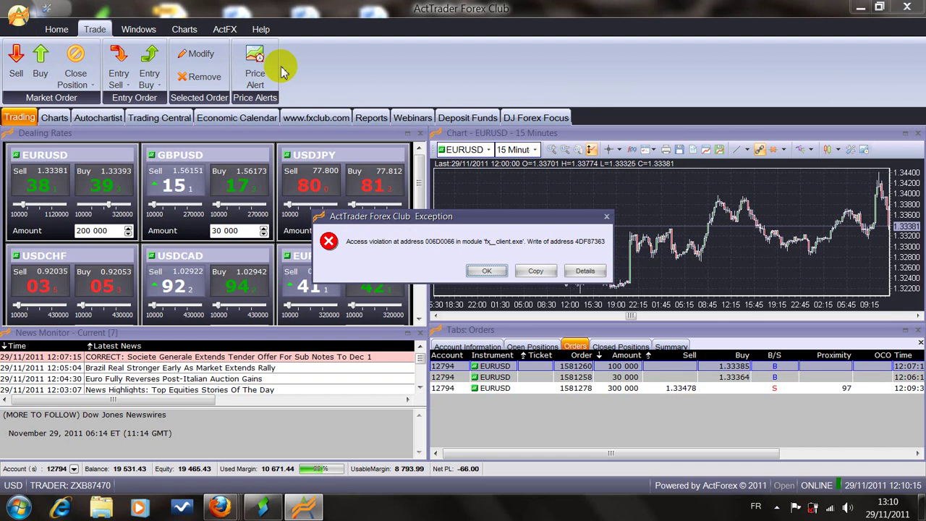
click(487, 270)
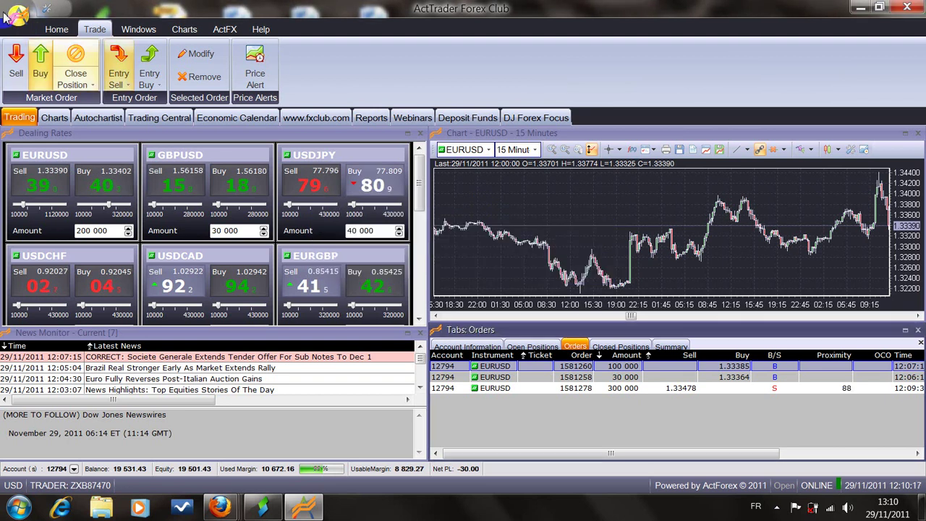
click(16, 23)
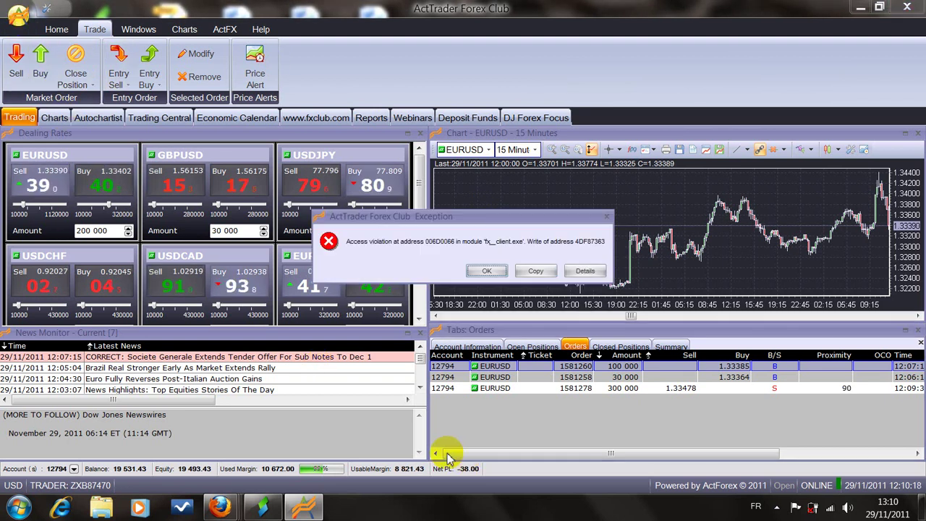
click(487, 270)
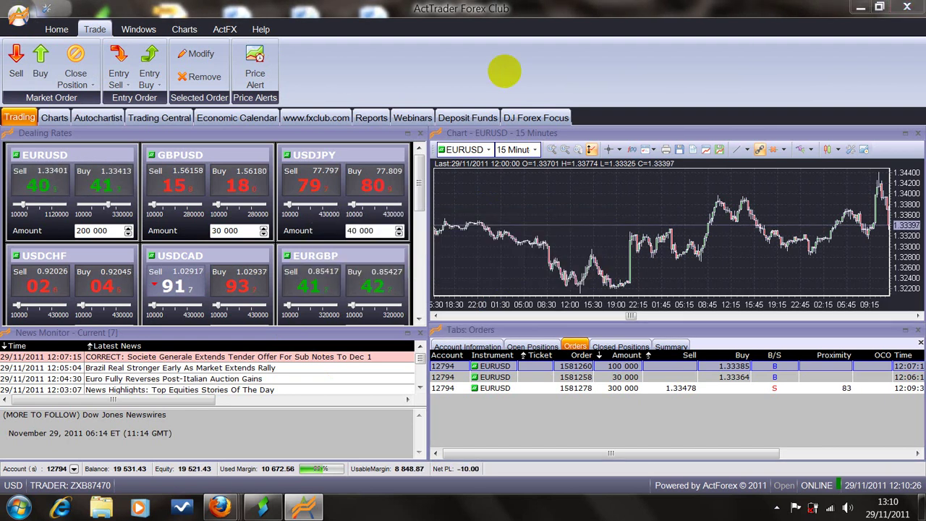
End the ActTrader Forex Club task from Task Manager's Applications list and force it to quit.
key(ctrl+shift+Escape)
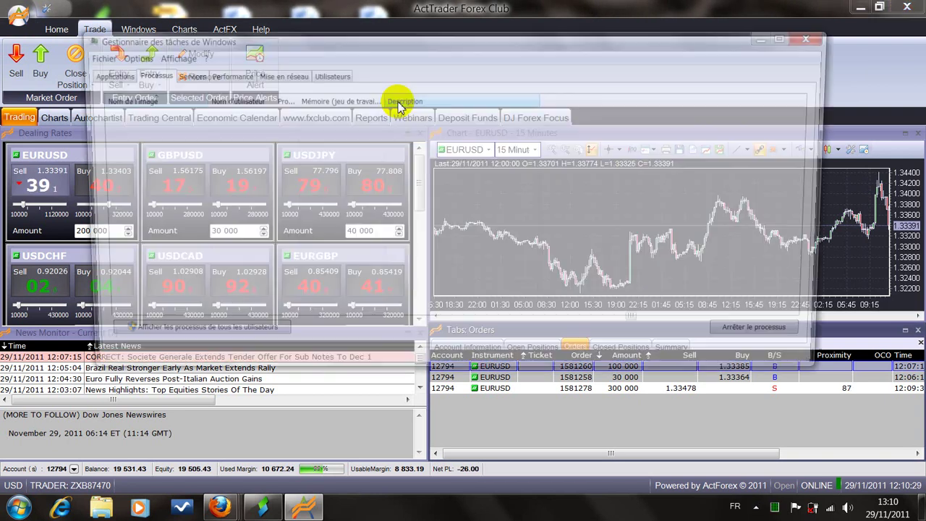
click(102, 73)
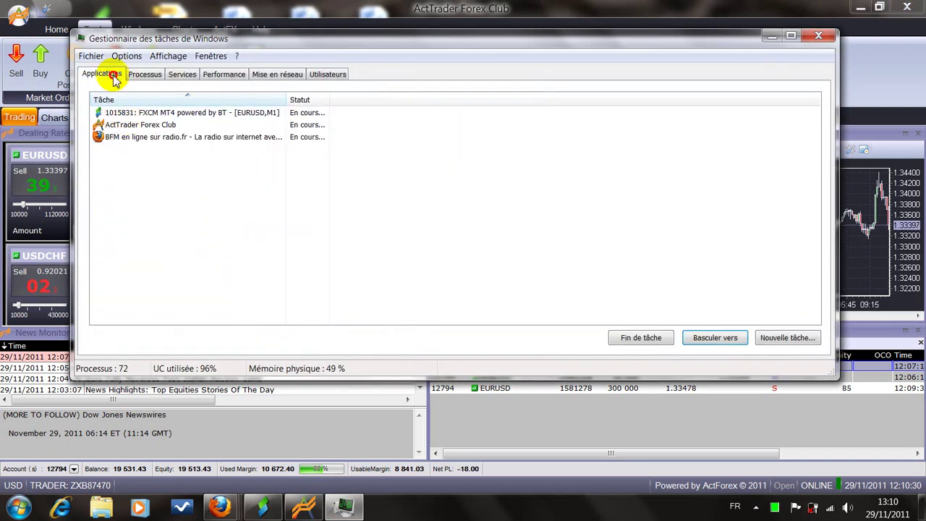
click(133, 125)
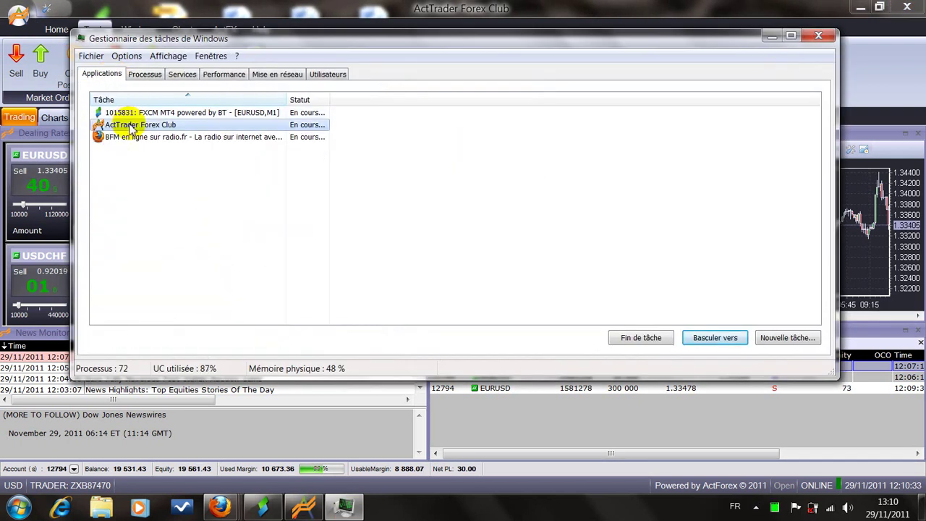
click(651, 337)
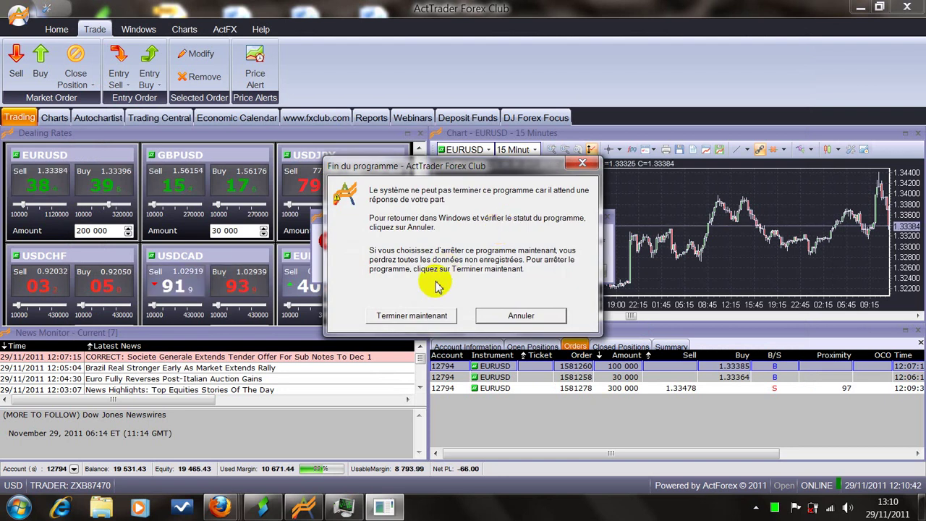
click(413, 315)
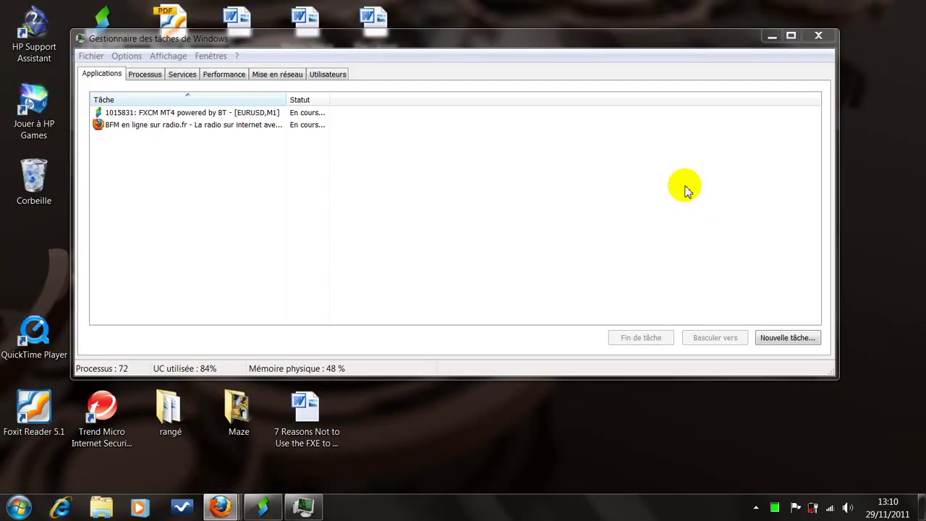
Relaunch ActTrader Forex Club from its desktop shortcut.
click(828, 37)
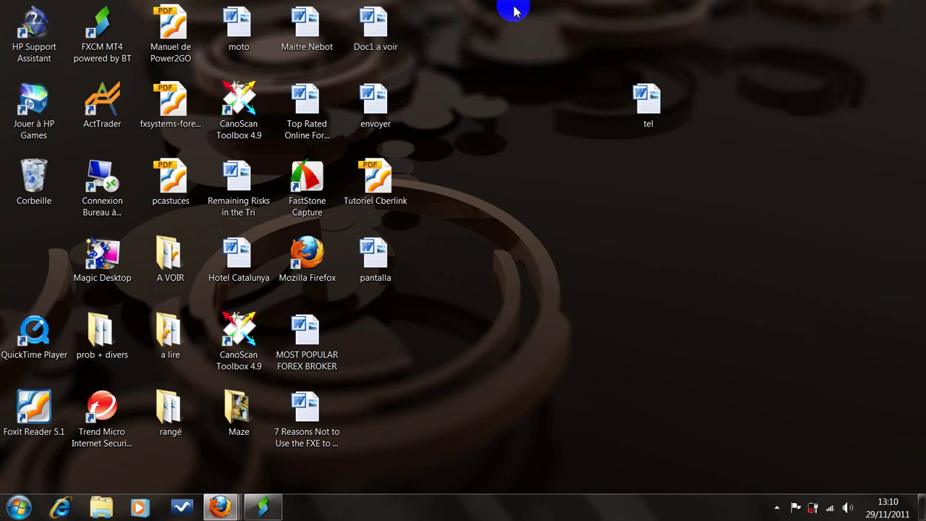
click(102, 101)
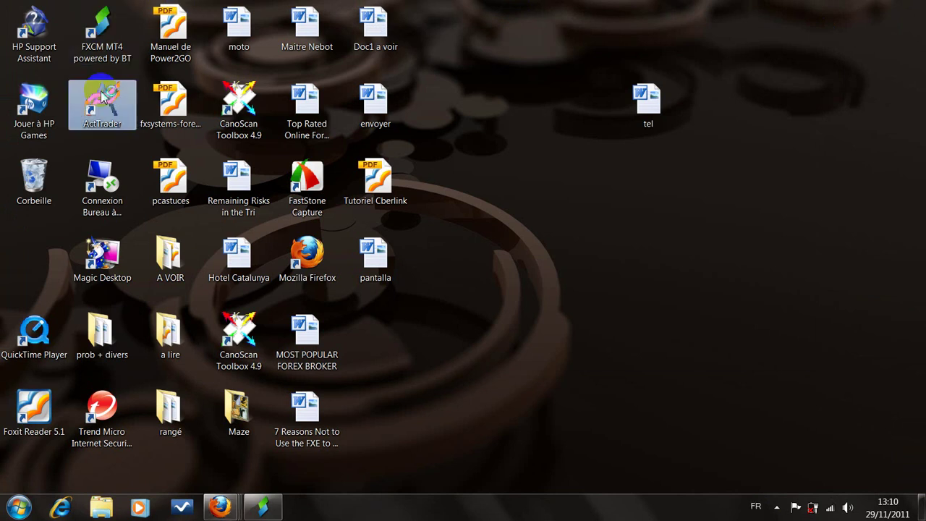
double_click(102, 101)
text(*)
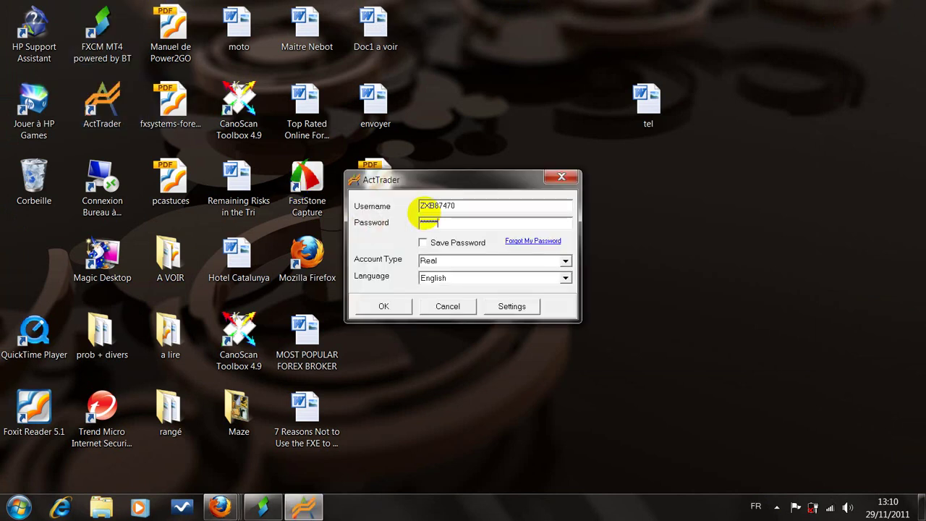
text(*)
Confirm the login dialog to connect to the trading server and load the workspace.
click(383, 306)
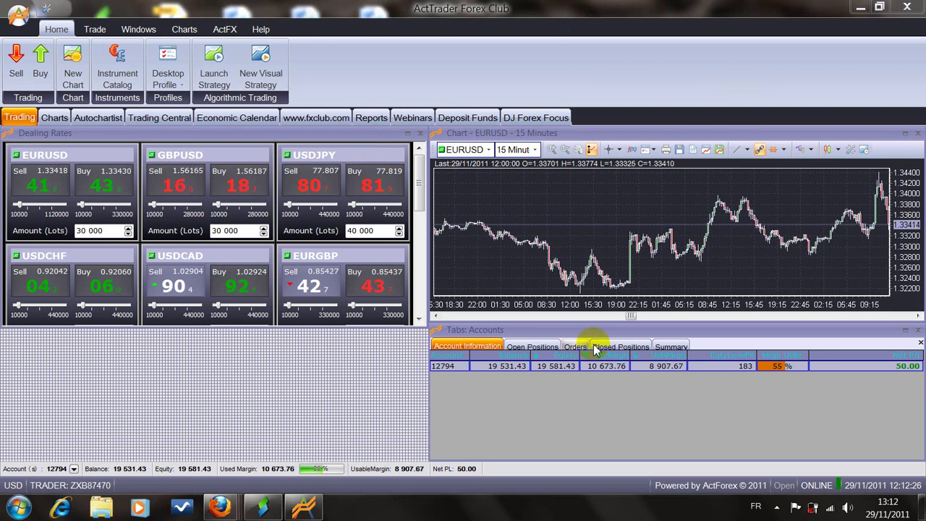
Review the Summary, Orders and Account Information tabs, then enter 100 000 as the EURUSD amount.
click(670, 346)
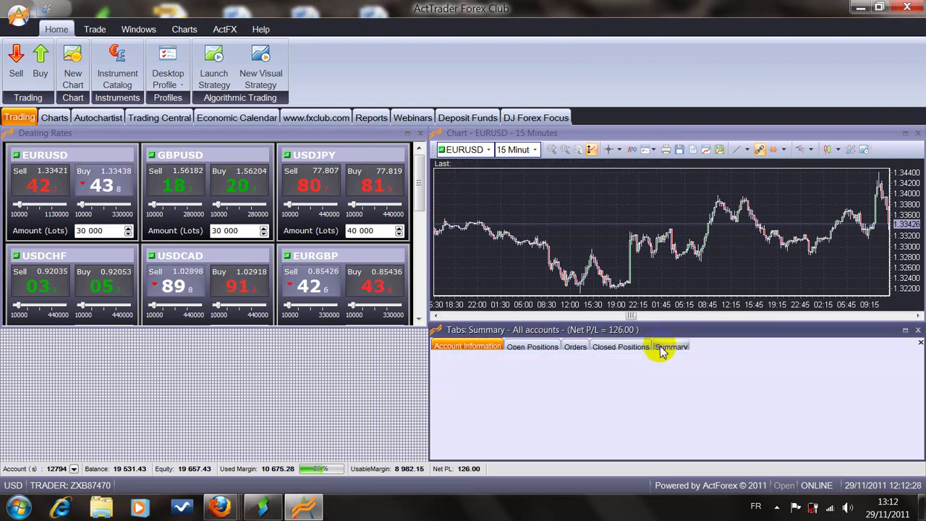
click(575, 347)
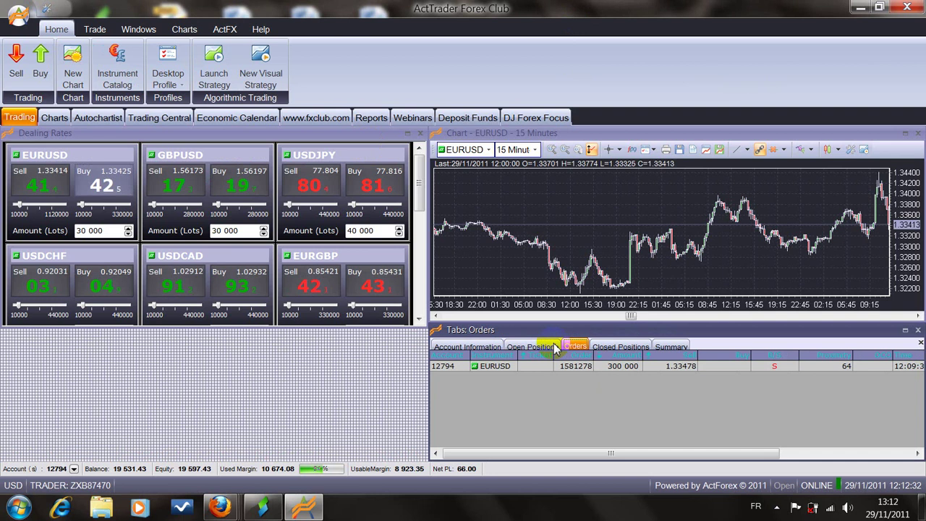
click(478, 347)
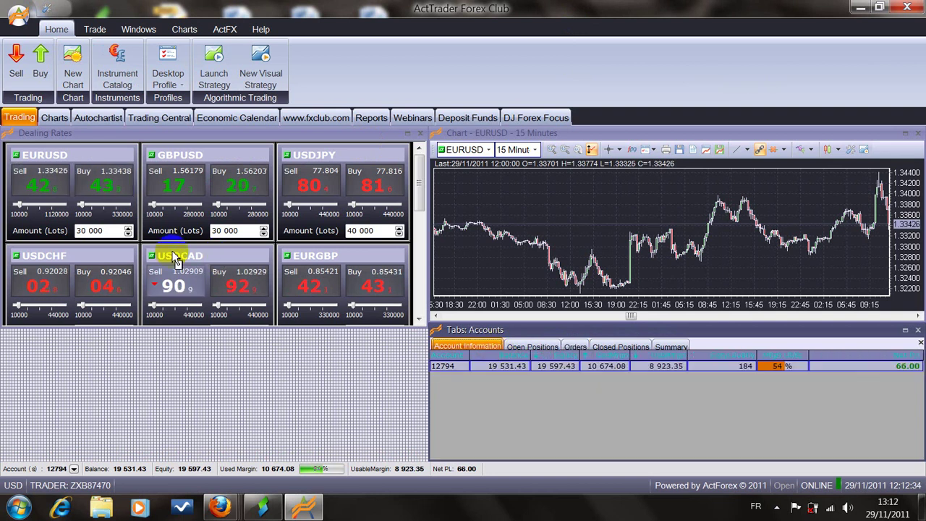
click(88, 230)
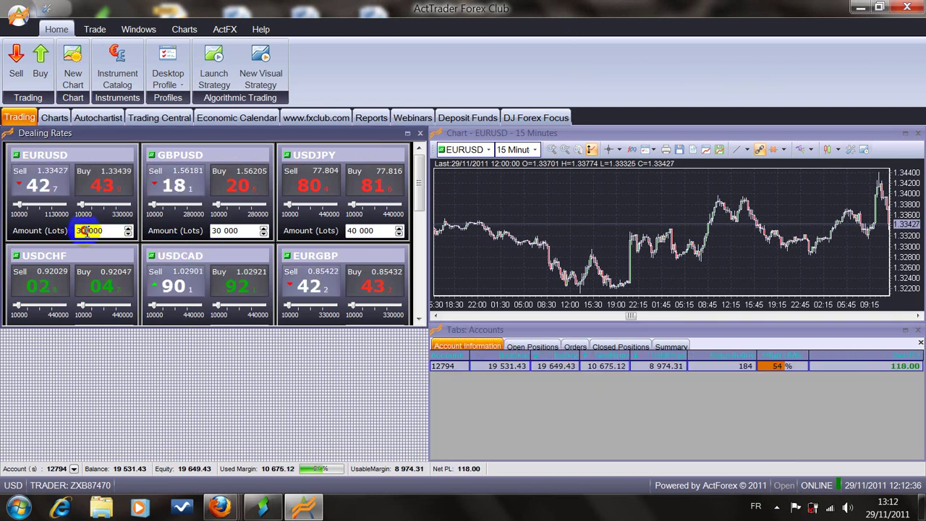
double_click(88, 230)
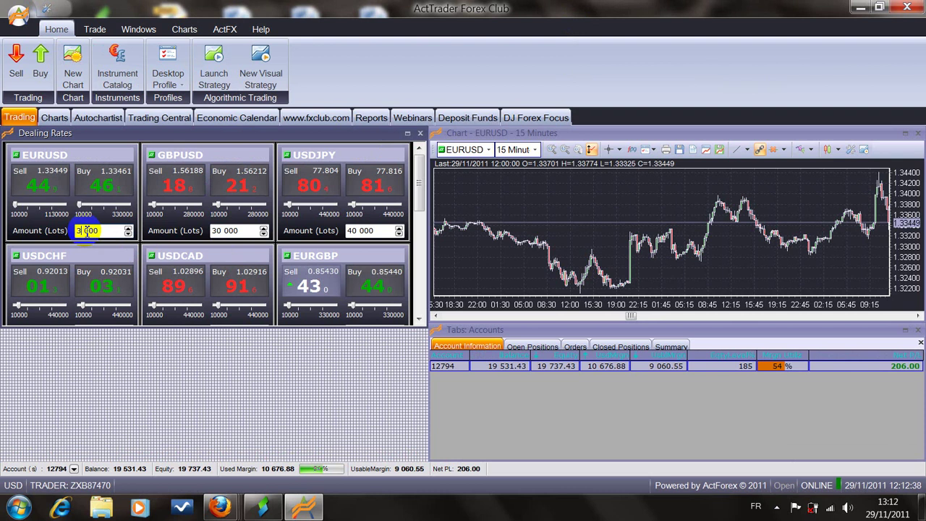
text(0)
text(10000)
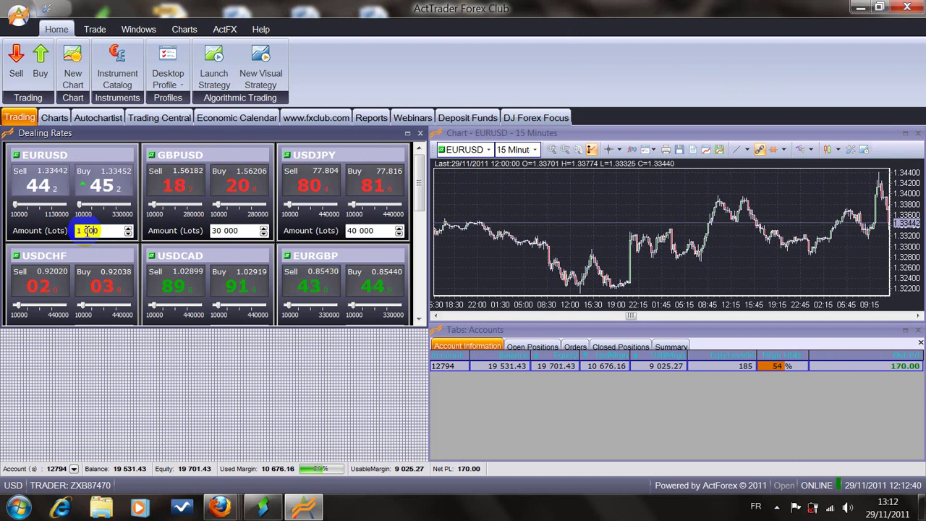
text(0)
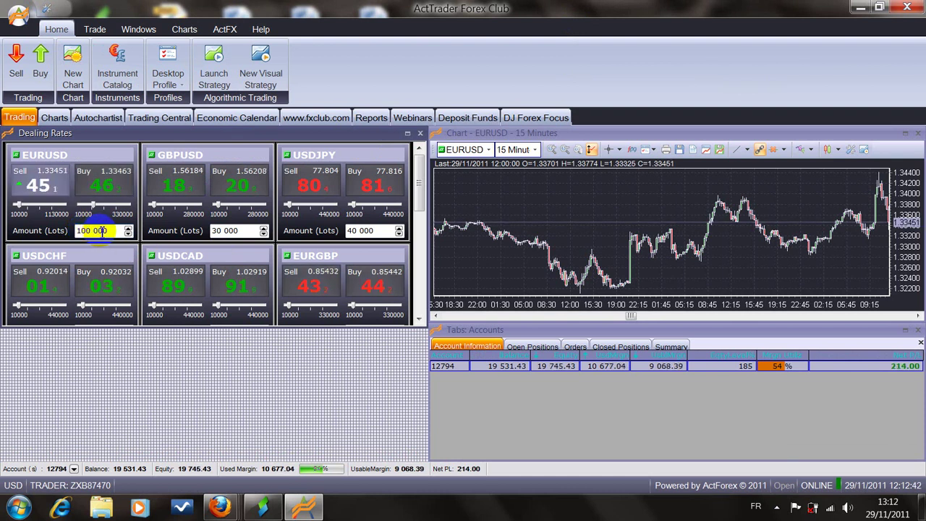
key(Return)
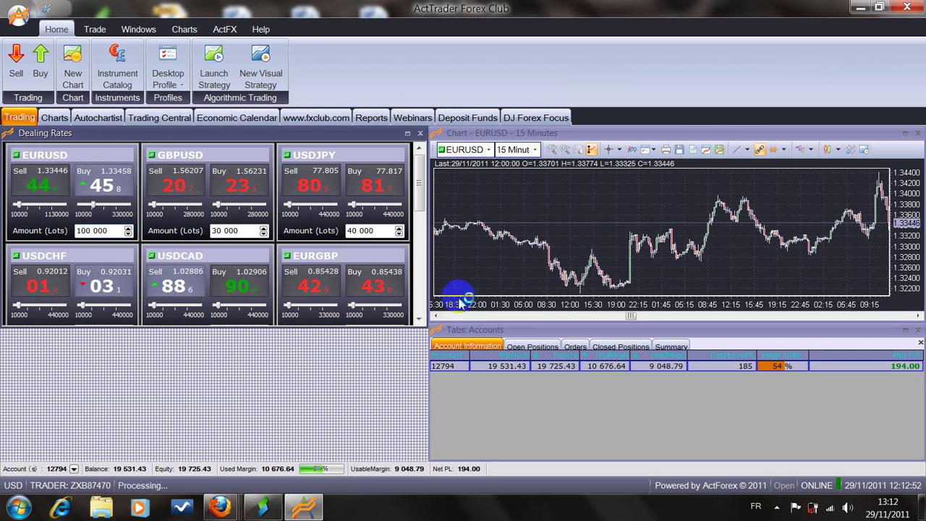
Remove the second EURUSD pending order, the 100 000 one, from the Orders tab and confirm.
click(567, 348)
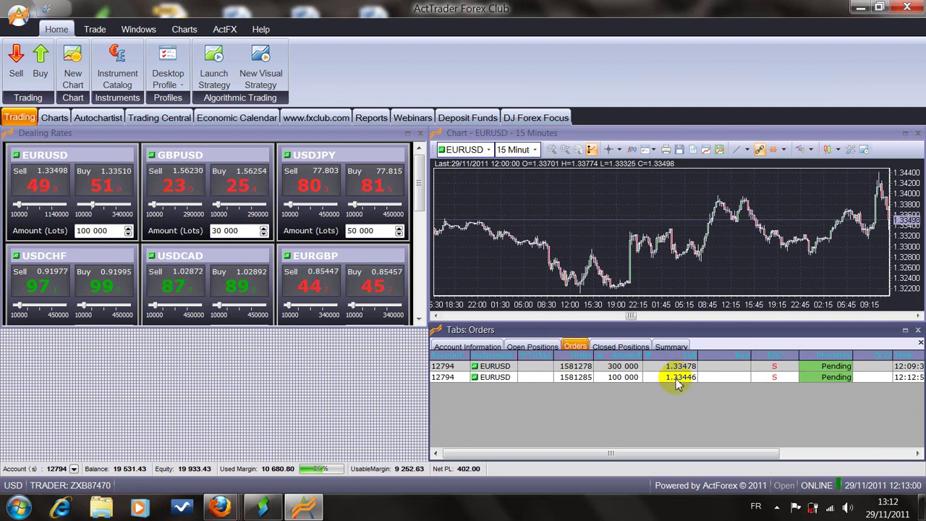
right_click(525, 375)
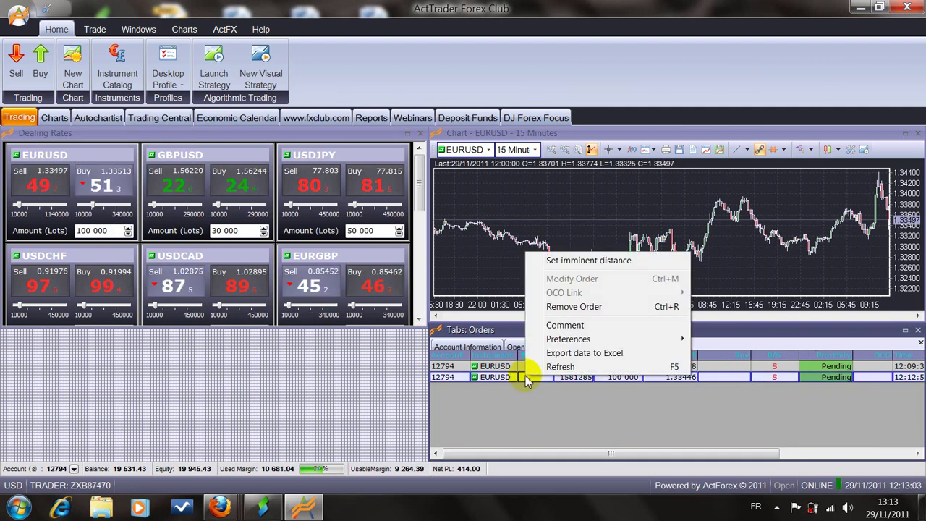
click(572, 311)
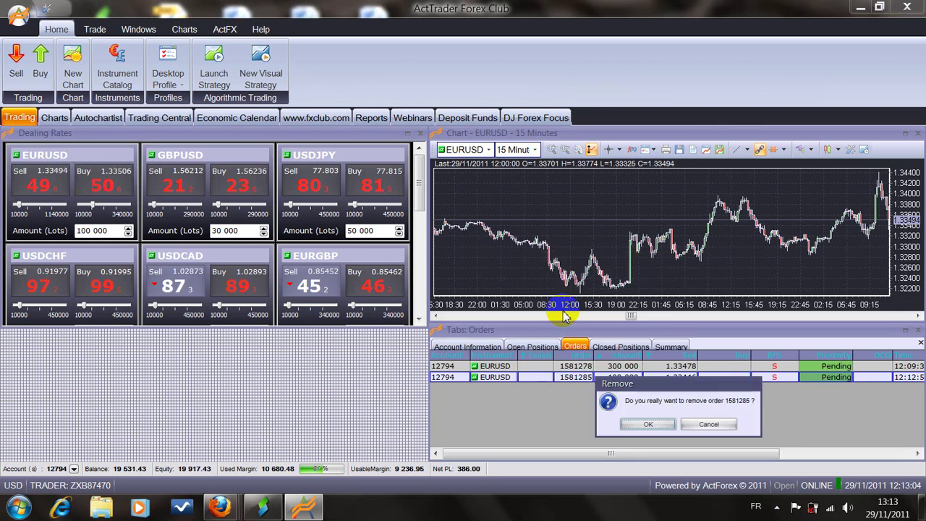
click(647, 424)
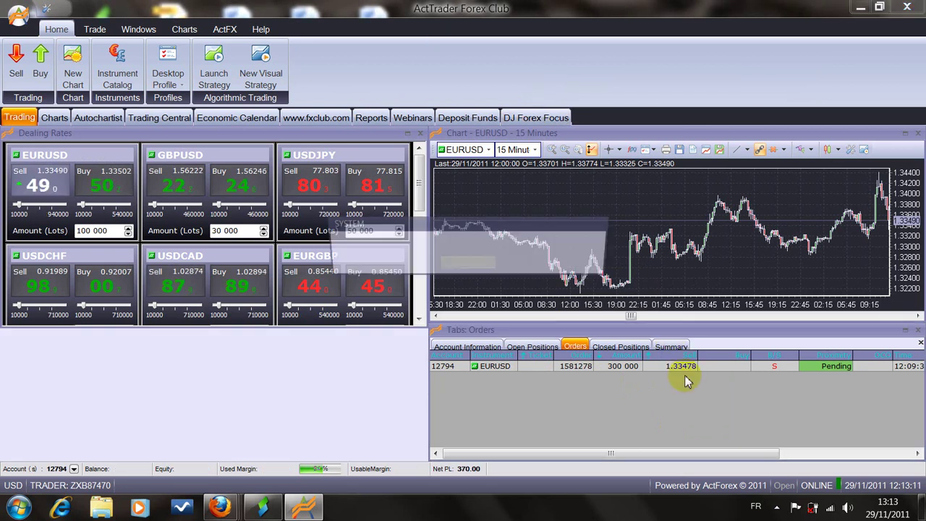
Dismiss the SYSTEM notice, spin the EURUSD amount to 100 000, and view the Summary tab.
click(468, 263)
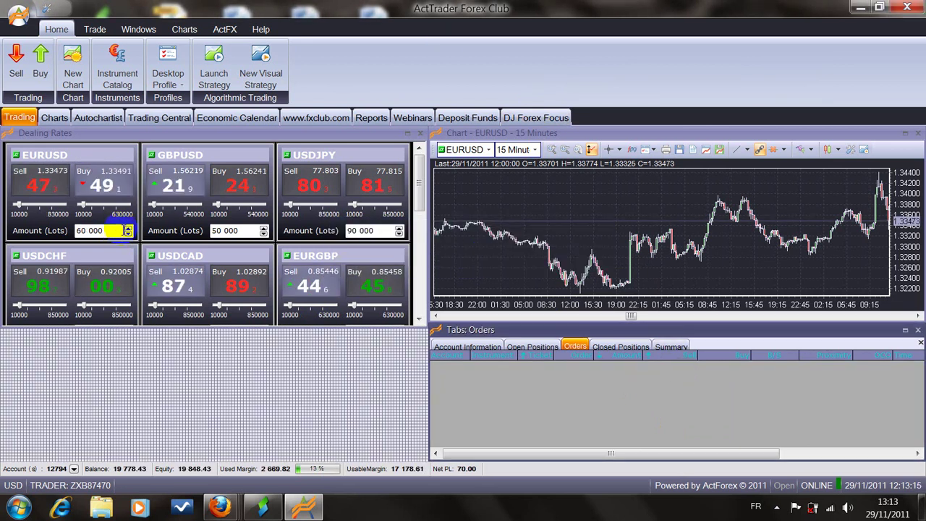
click(128, 228)
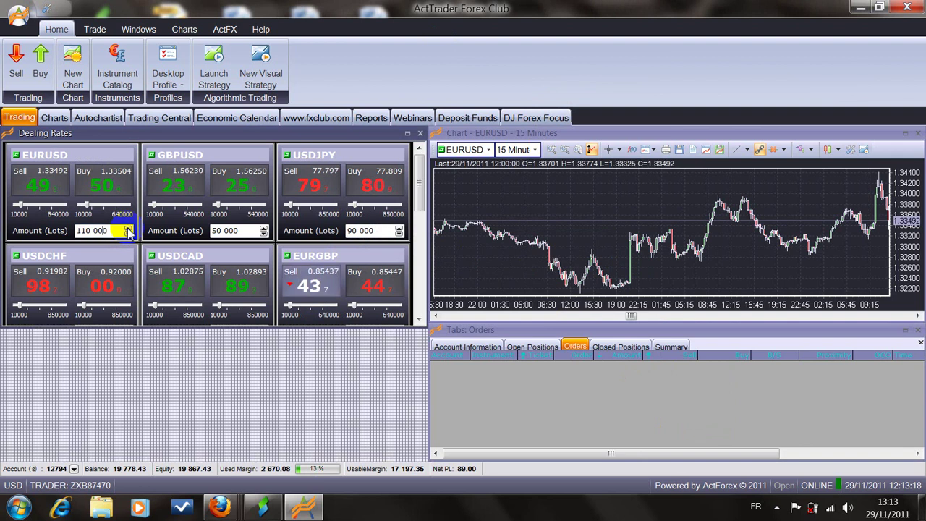
click(128, 228)
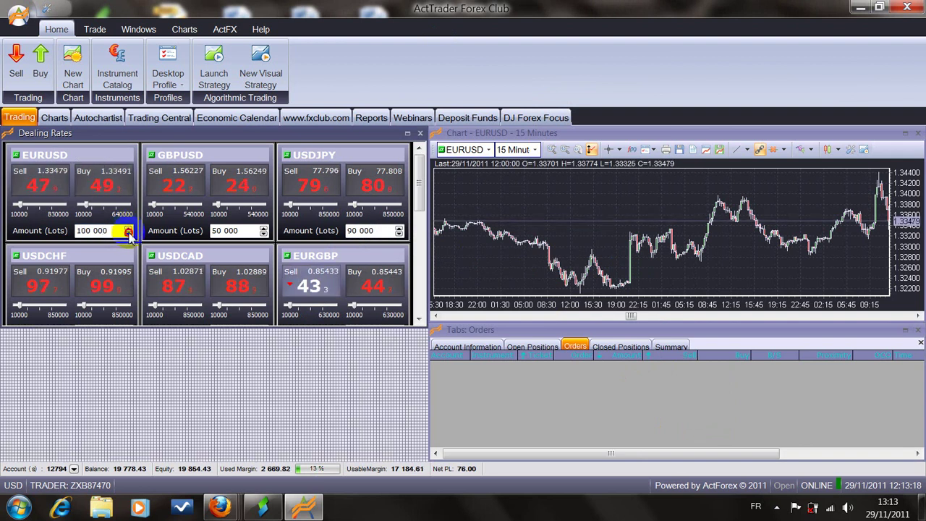
click(671, 347)
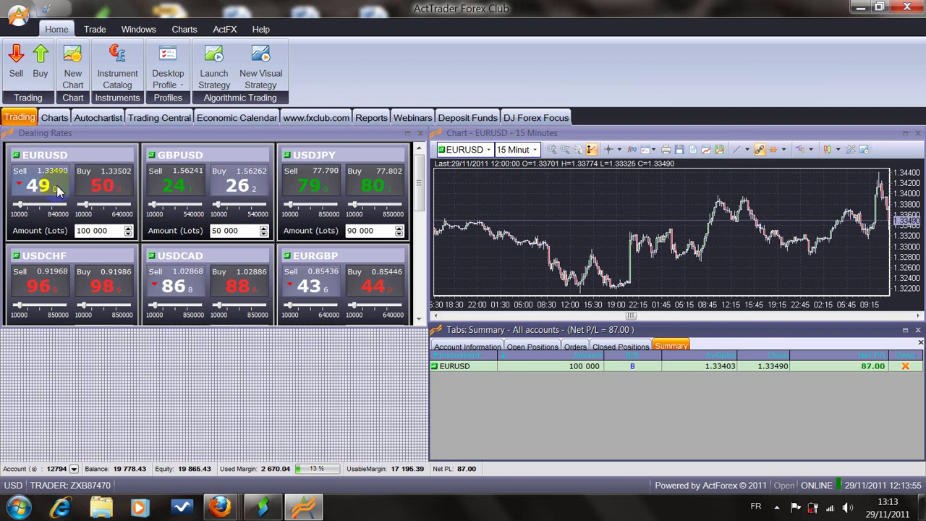
Sell 100 000 EURUSD from the Sell tile and check the pending order under Orders.
click(58, 189)
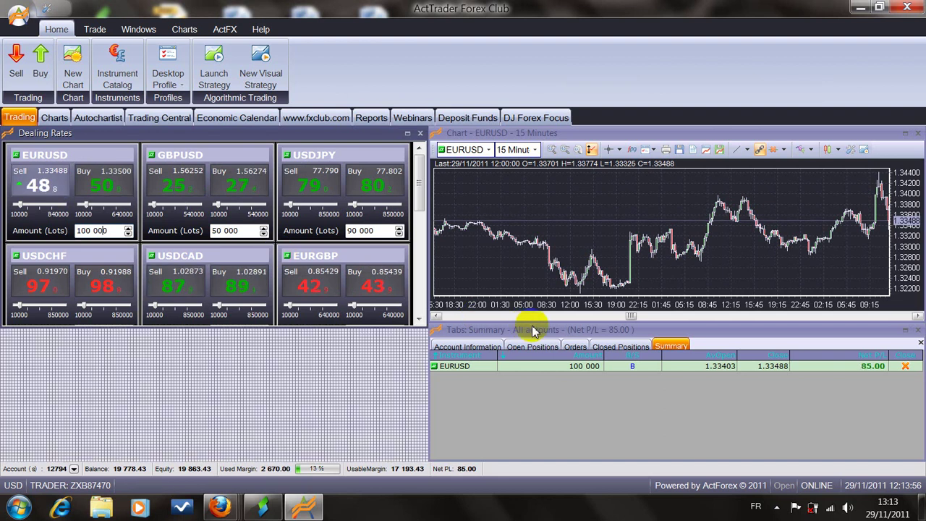
click(576, 348)
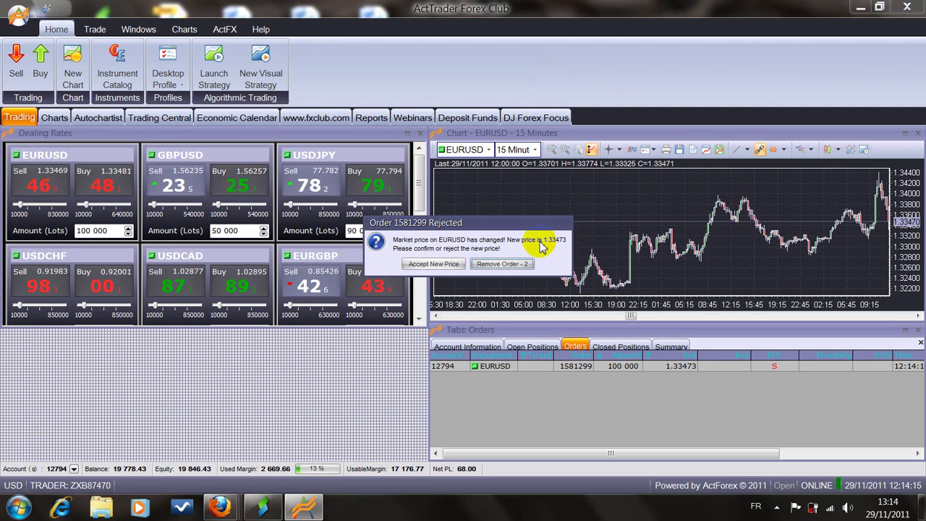
Answer the 1.33473 requote, leaving zero open positions and a 19 848.43 balance.
click(462, 264)
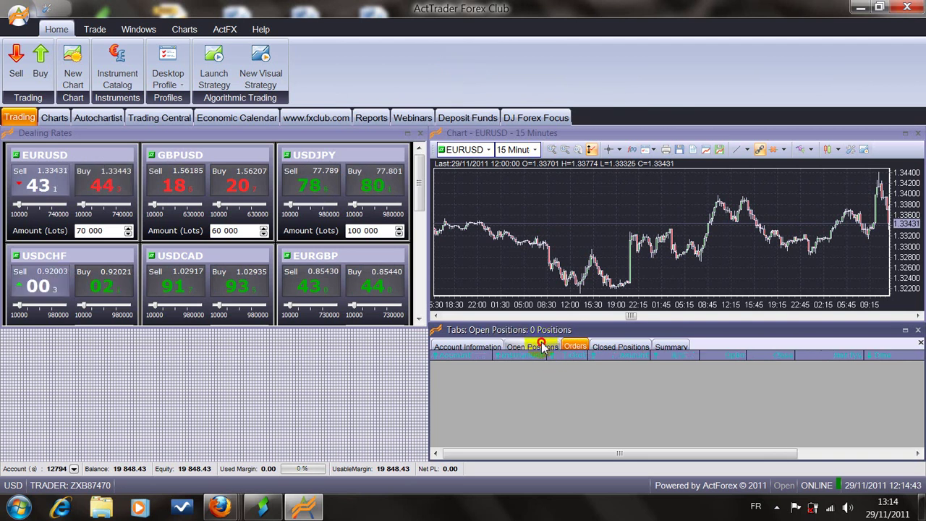
click(575, 347)
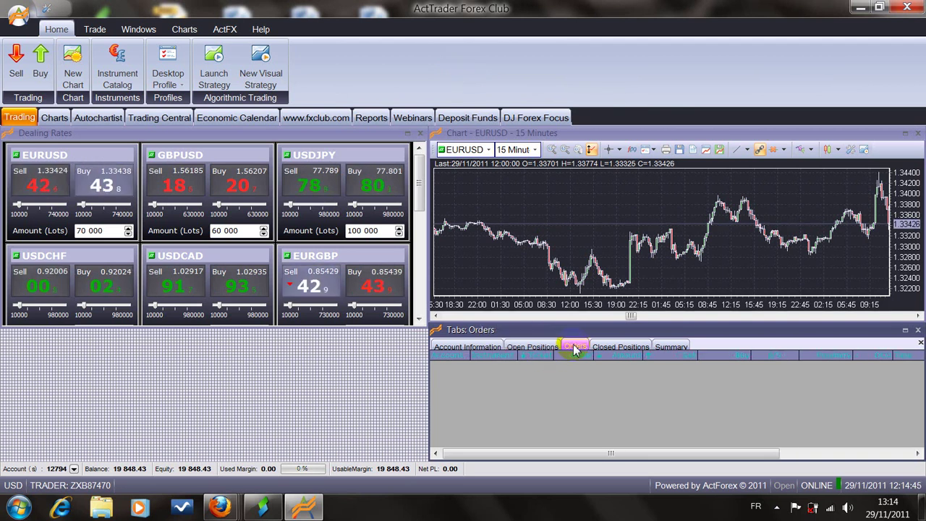
click(615, 350)
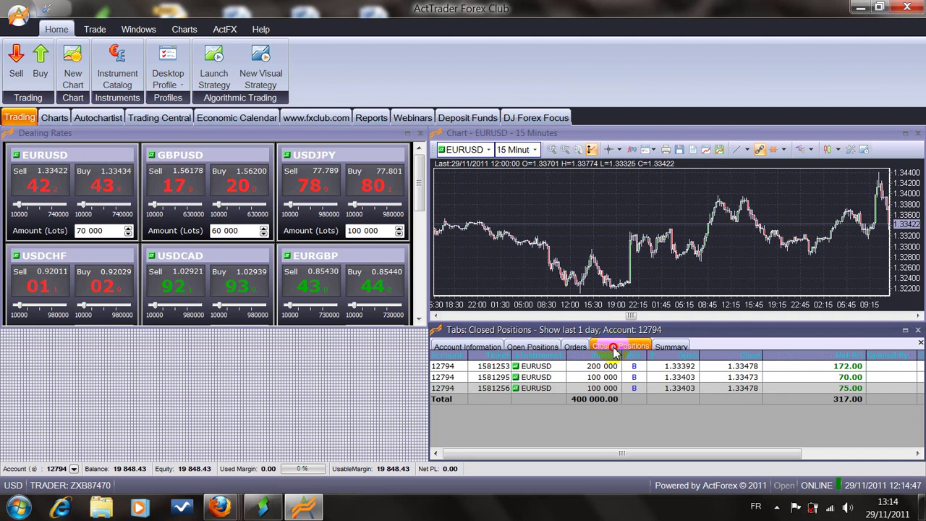
click(671, 346)
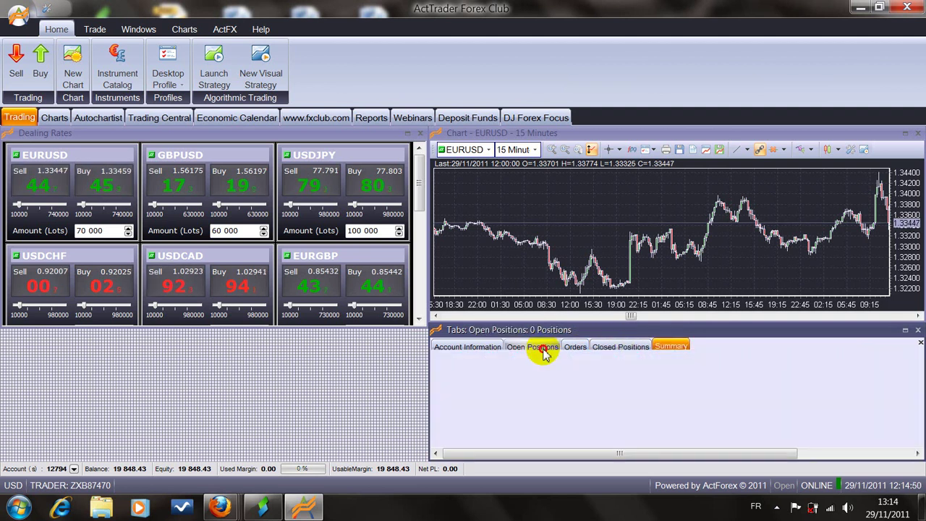
click(538, 349)
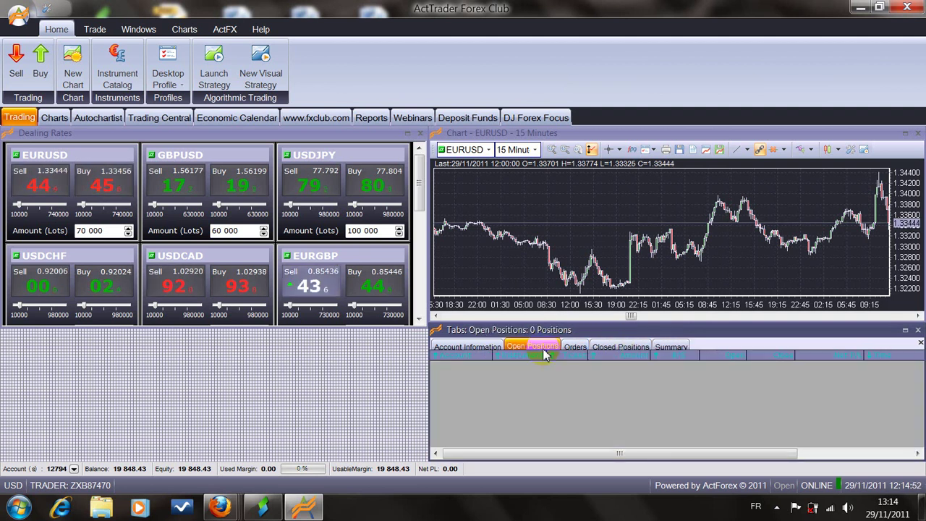